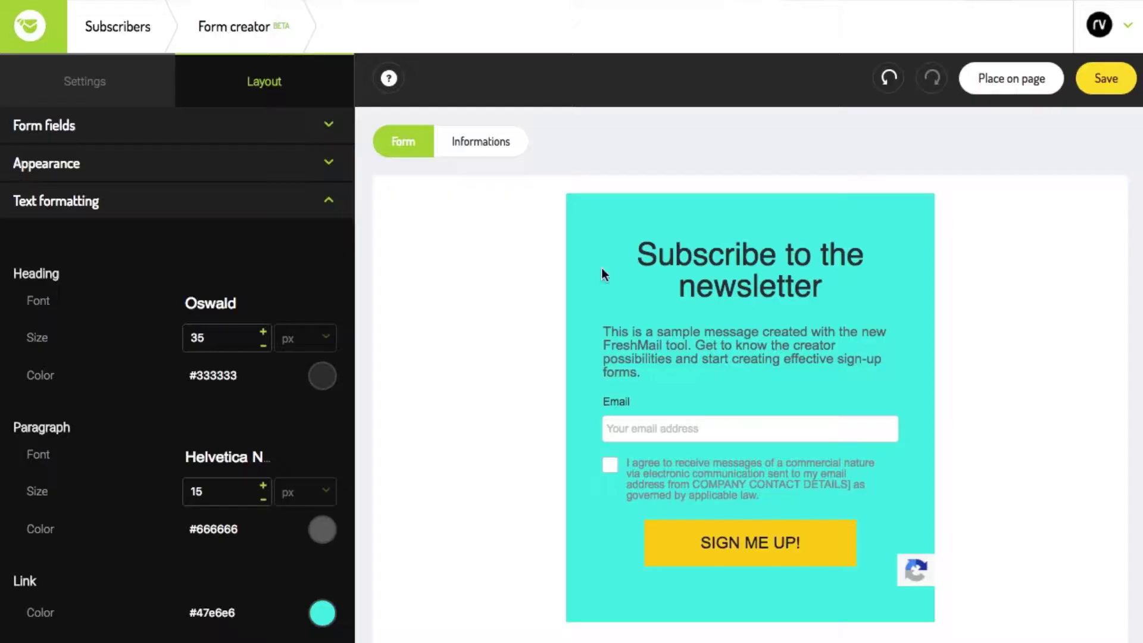
Bold 'newsletter' in the heading and bring up the form's background colour picker.
{"action": "double_click", "coordinate": [770, 307]}
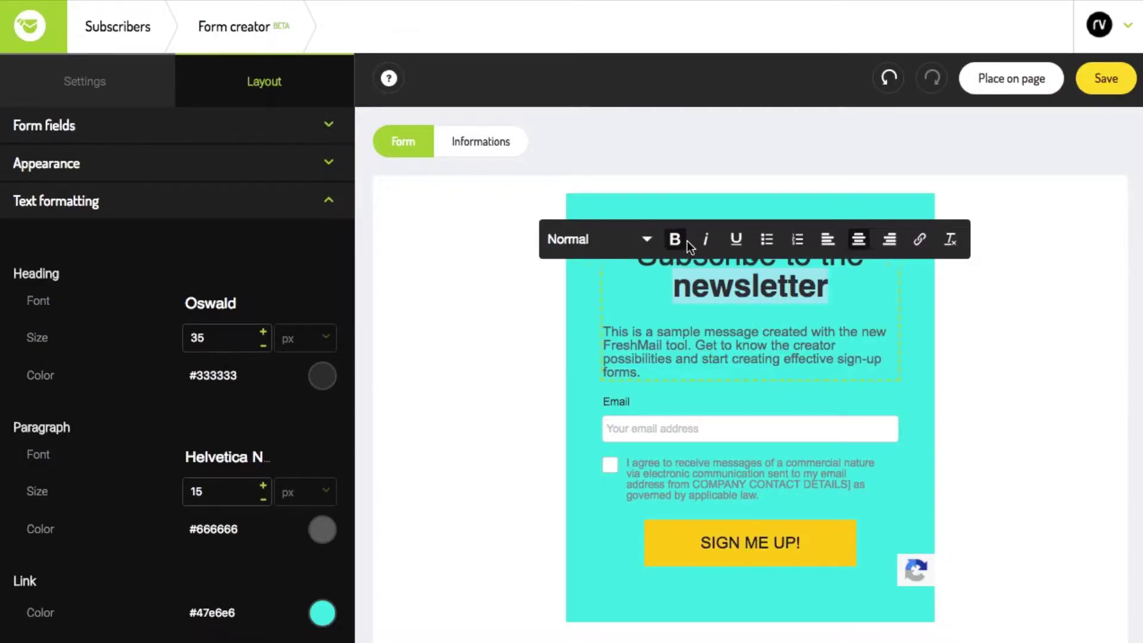
{"action": "left_click", "coordinate": [592, 475]}
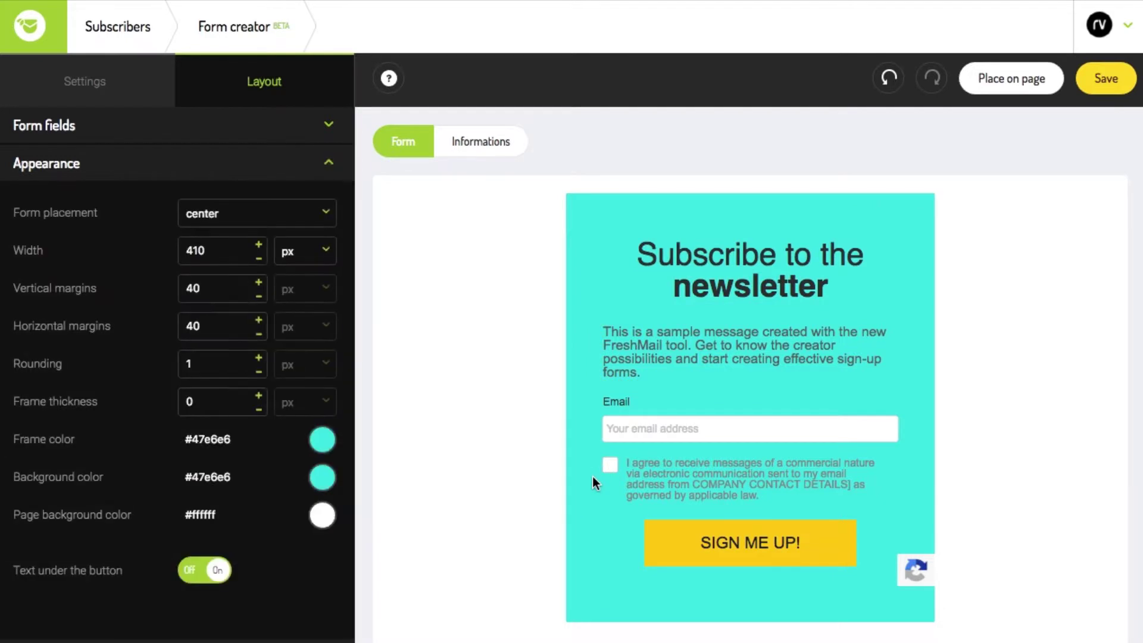
{"action": "left_click", "coordinate": [316, 477]}
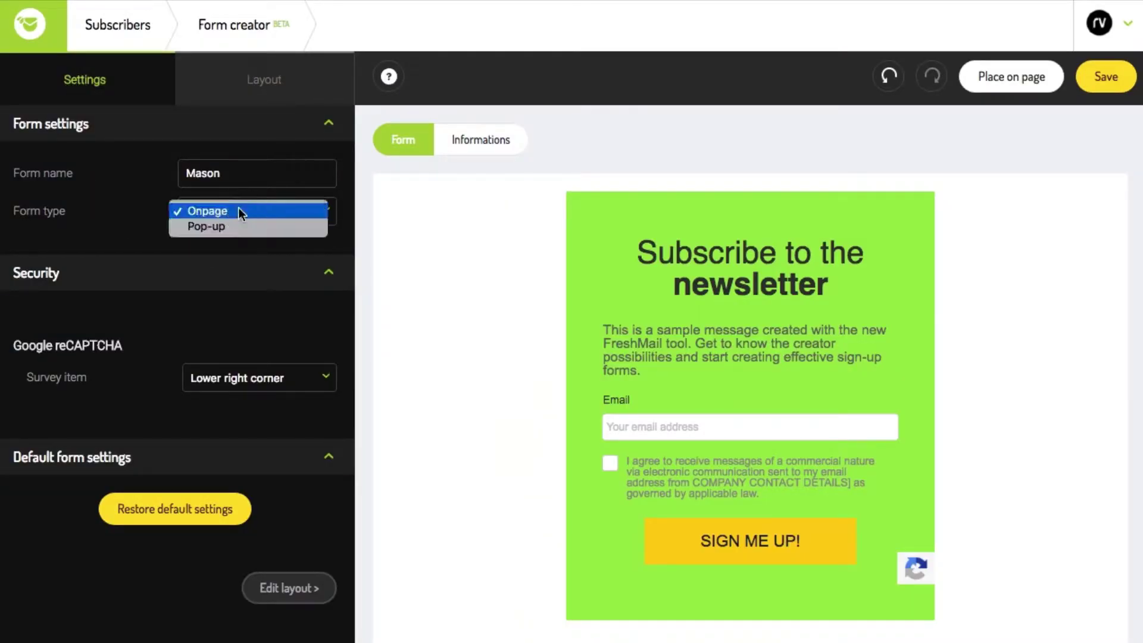
Make the Mason form a pop-up that appears after a 10-second delay.
{"action": "left_click", "coordinate": [230, 225]}
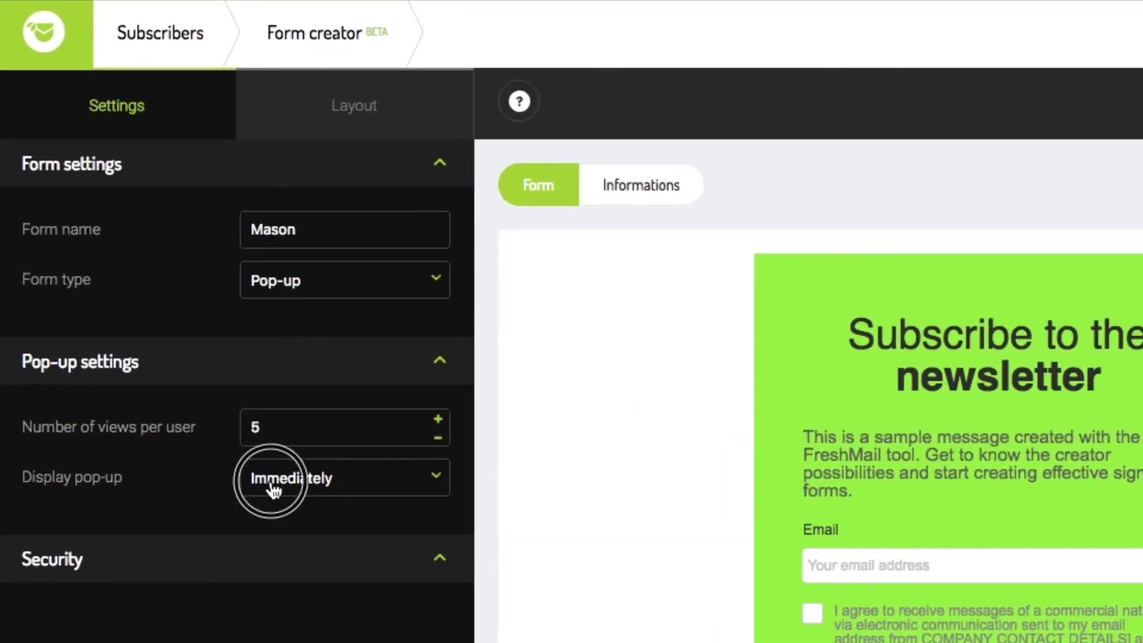
{"action": "left_click", "coordinate": [271, 487]}
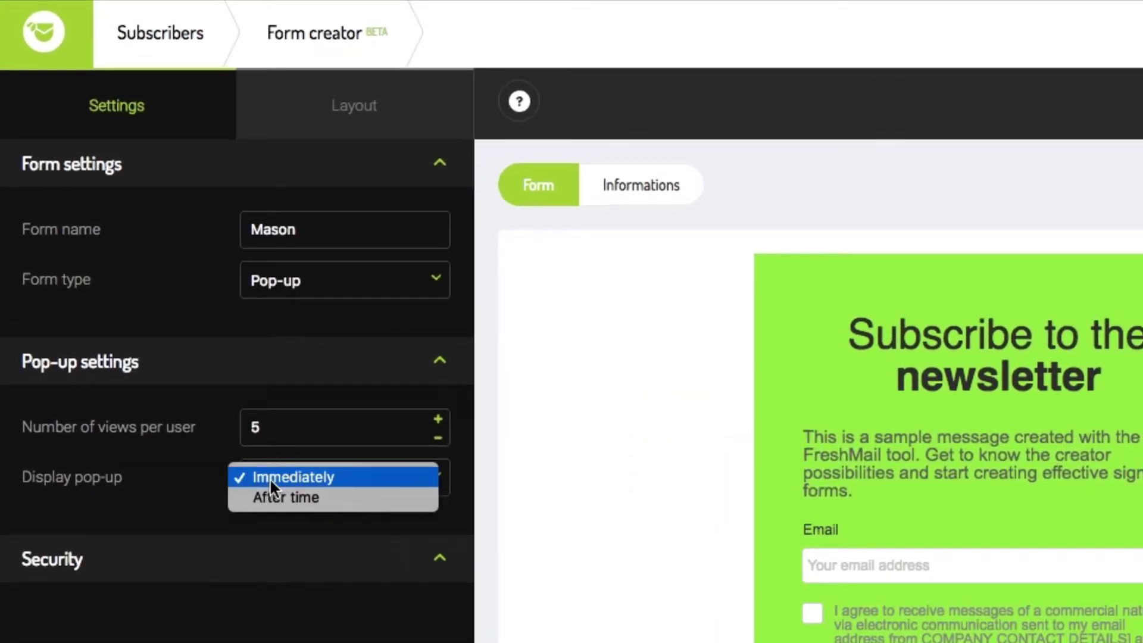
{"action": "left_click", "coordinate": [353, 502]}
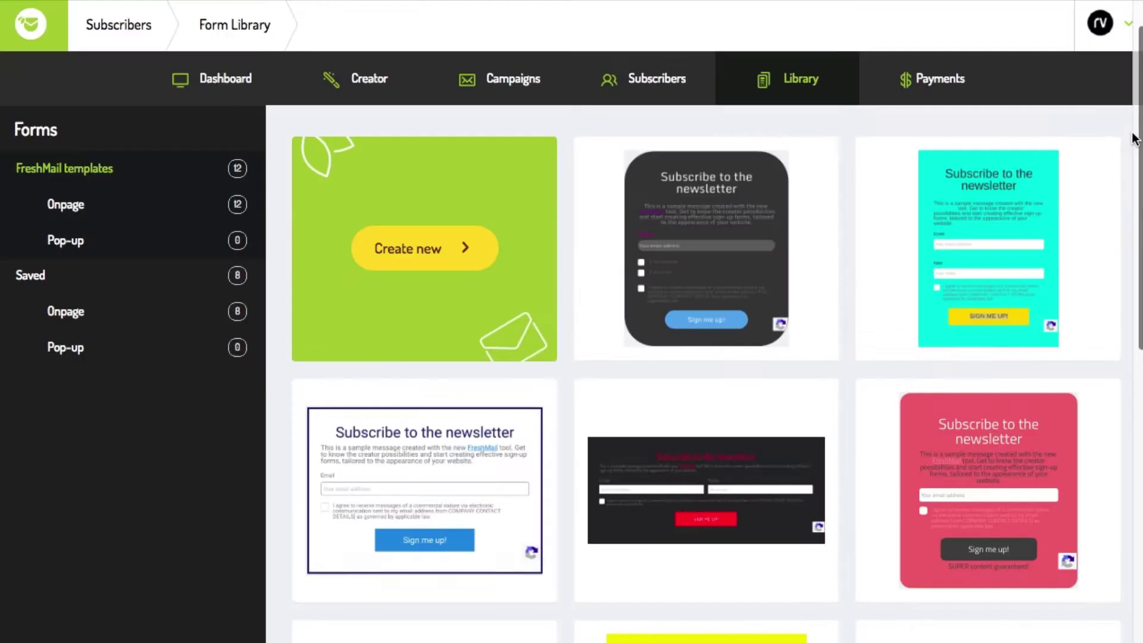
{"action": "scroll", "coordinate": [1133, 139], "scroll_direction": "down", "scroll_amount": 2}
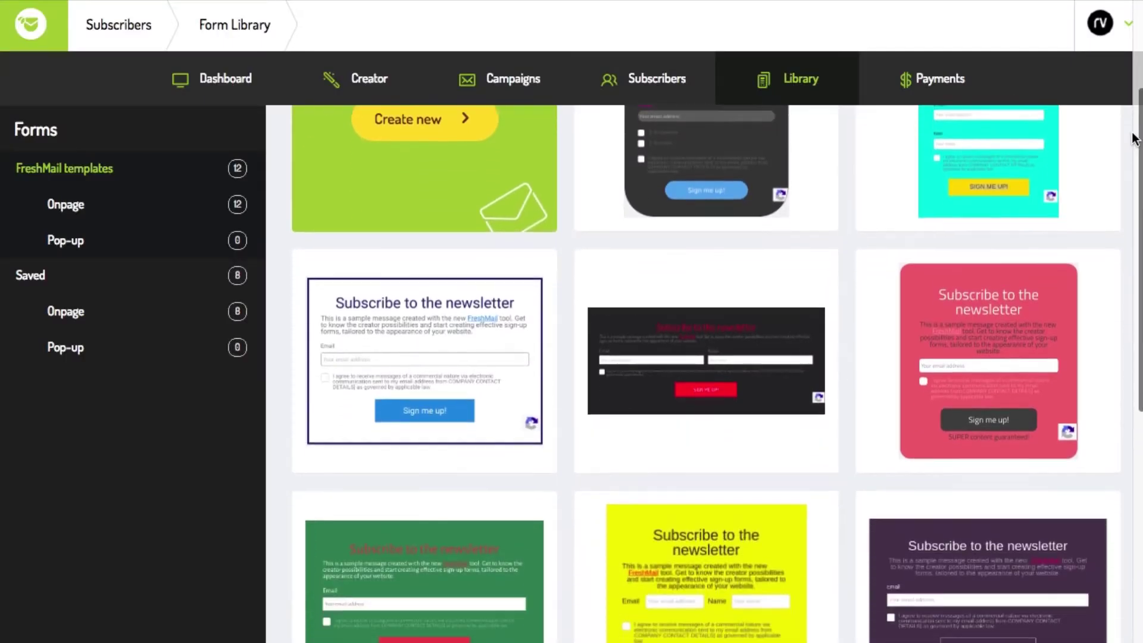
{"action": "scroll", "coordinate": [1134, 139], "scroll_direction": "down", "scroll_amount": 1}
{"action": "scroll", "coordinate": [1132, 138], "scroll_direction": "down", "scroll_amount": 1}
{"action": "scroll", "coordinate": [1133, 139], "scroll_direction": "down", "scroll_amount": 1}
{"action": "scroll", "coordinate": [1133, 139], "scroll_direction": "down", "scroll_amount": 1}
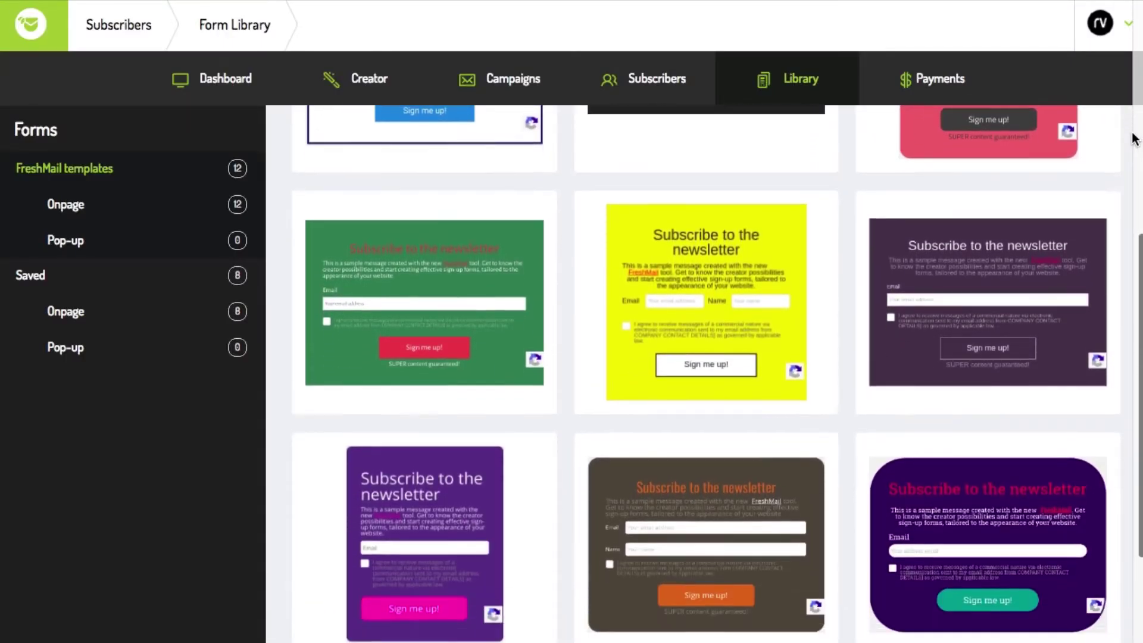